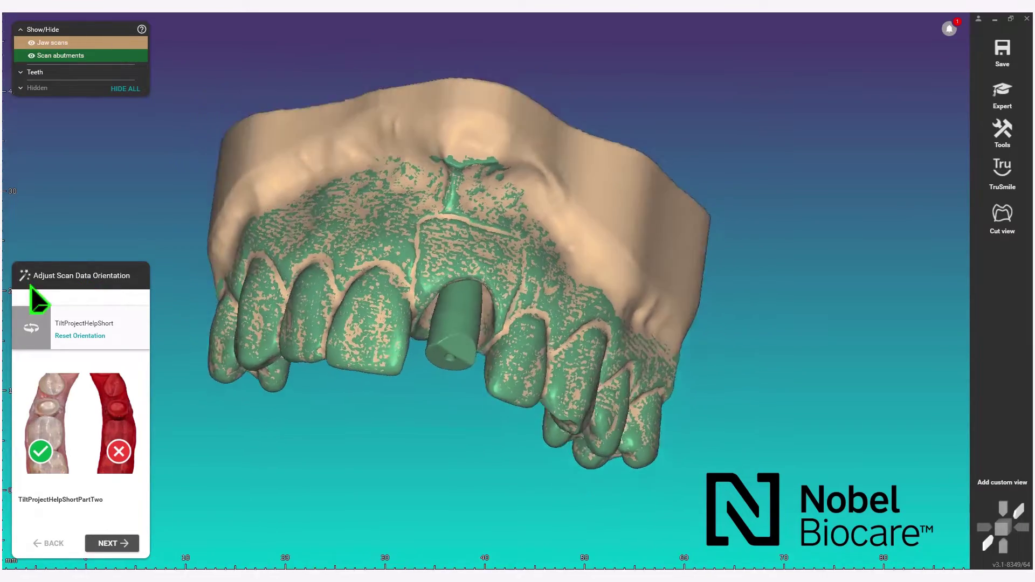
Set tooth 9's implant analog to NobelProcera Ti Abutment FDA, CC RP connection, ELOS IO SA scan abutment.
left_click(129, 545)
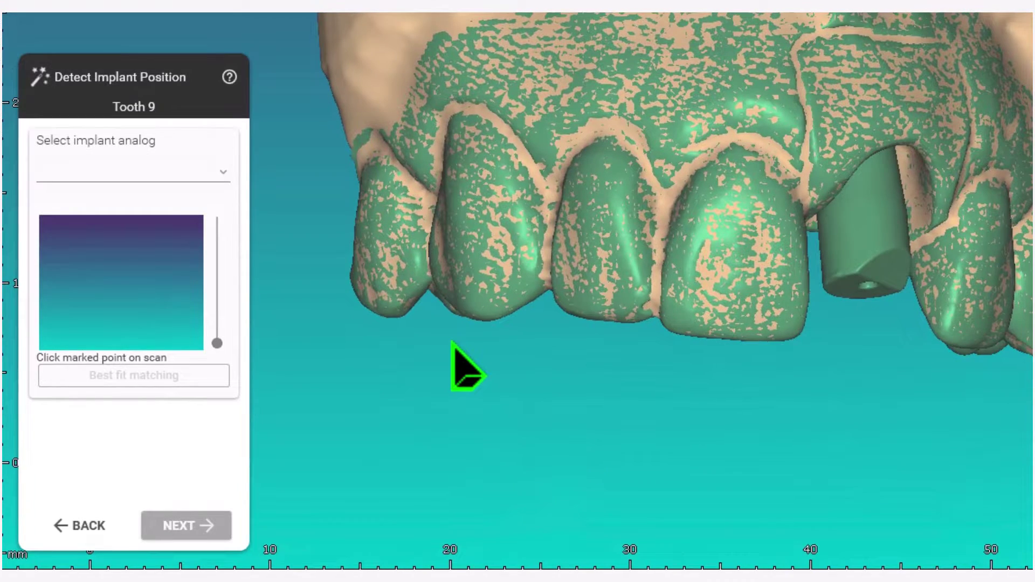
left_click(223, 172)
scroll(331, 200, "down", 3)
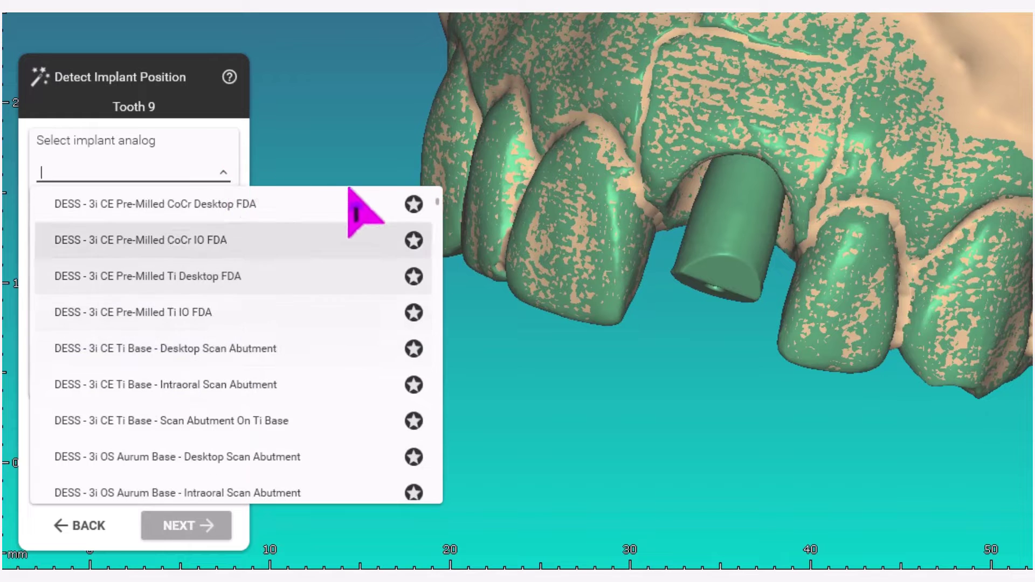
left_click_drag(438, 209, 453, 545)
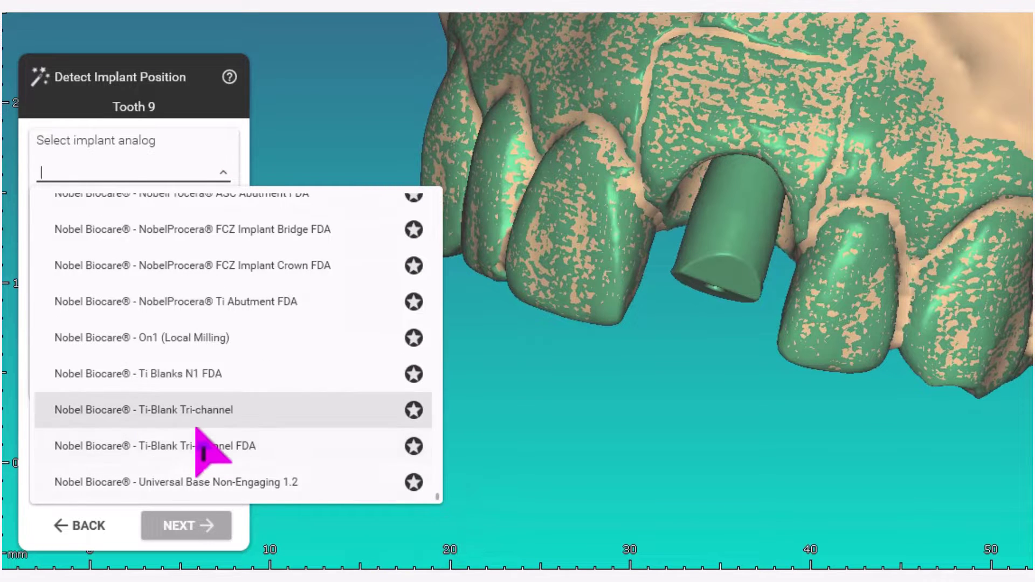
left_click(260, 305)
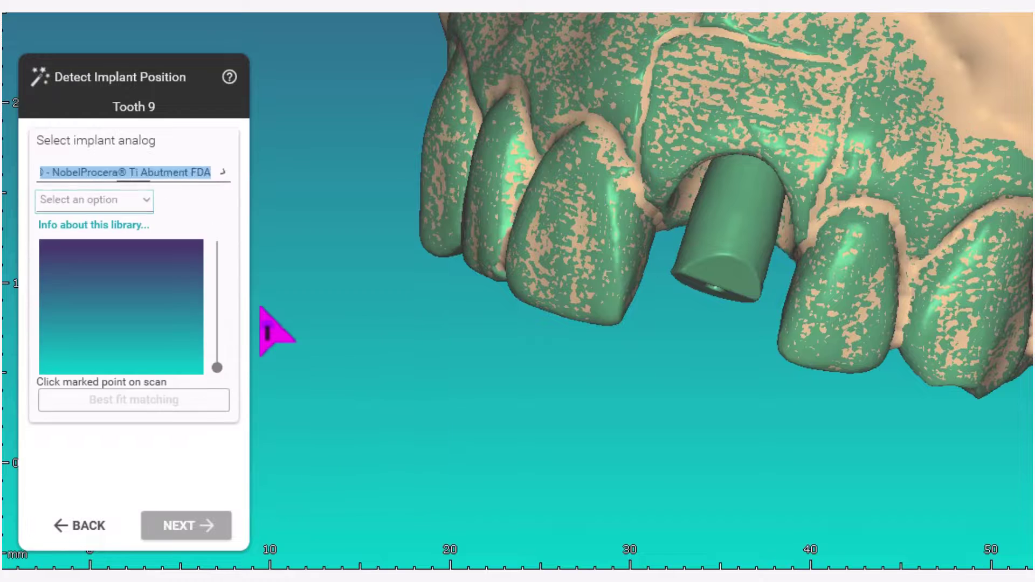
left_click(149, 198)
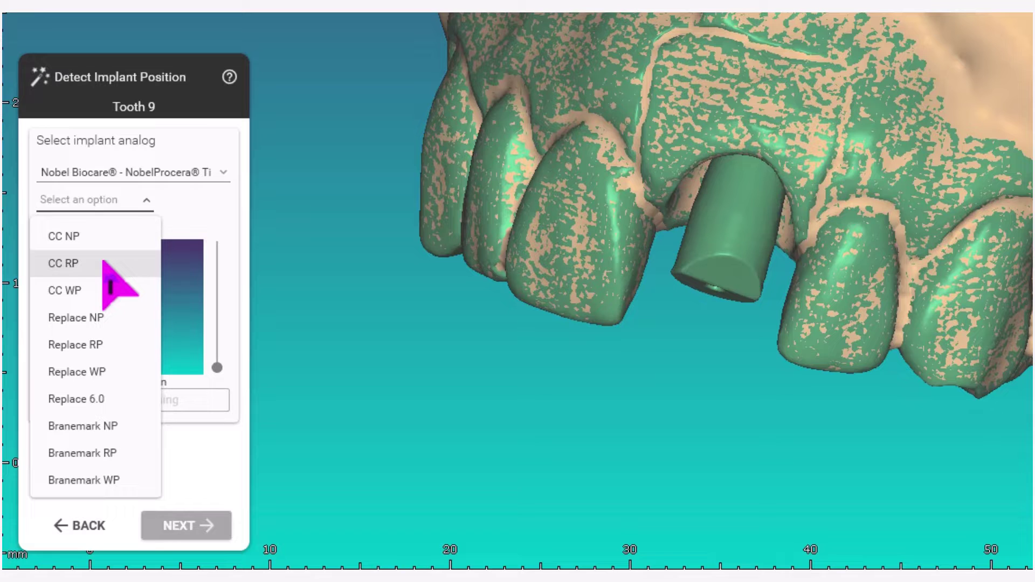
left_click(107, 265)
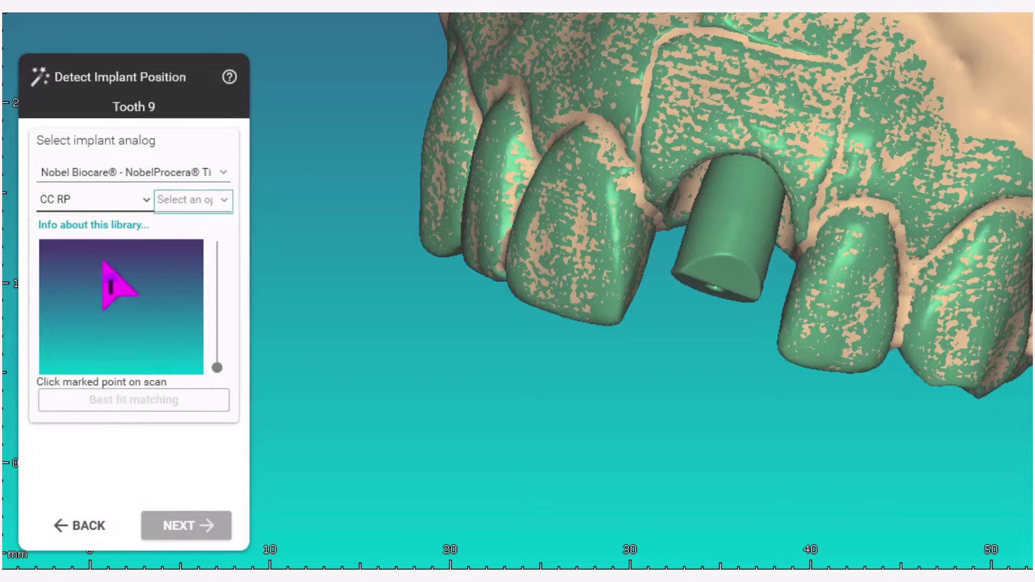
left_click(221, 201)
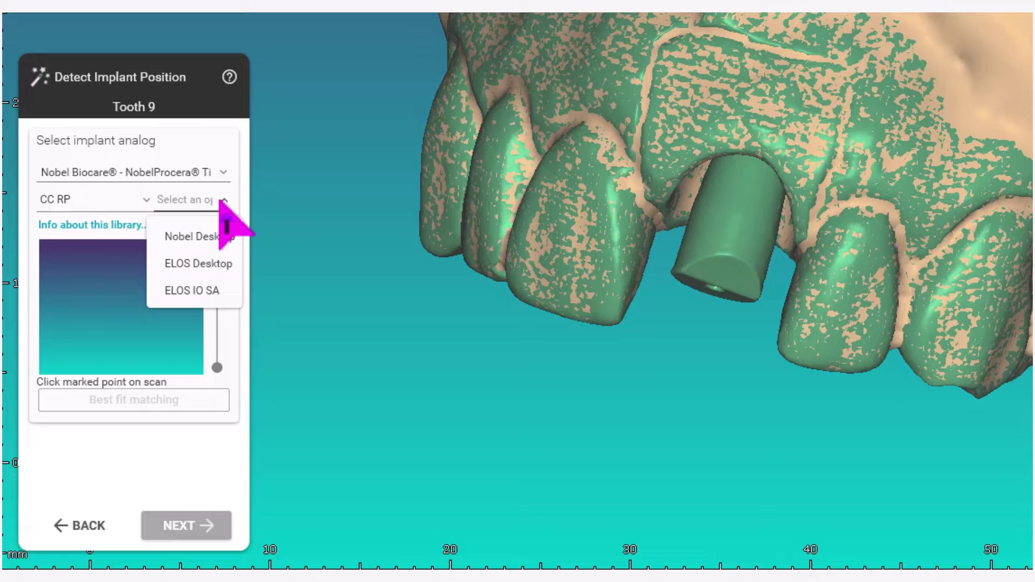
left_click(223, 294)
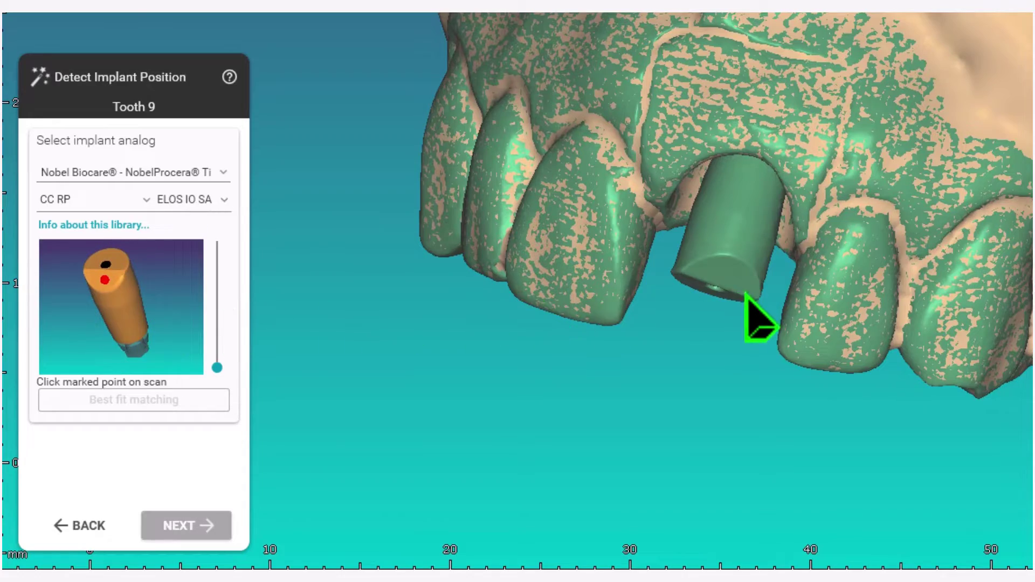
Mark the matching point on tooth 9's scan abutment to place the implant analog and accept it.
right_click_drag(751, 305, 746, 294)
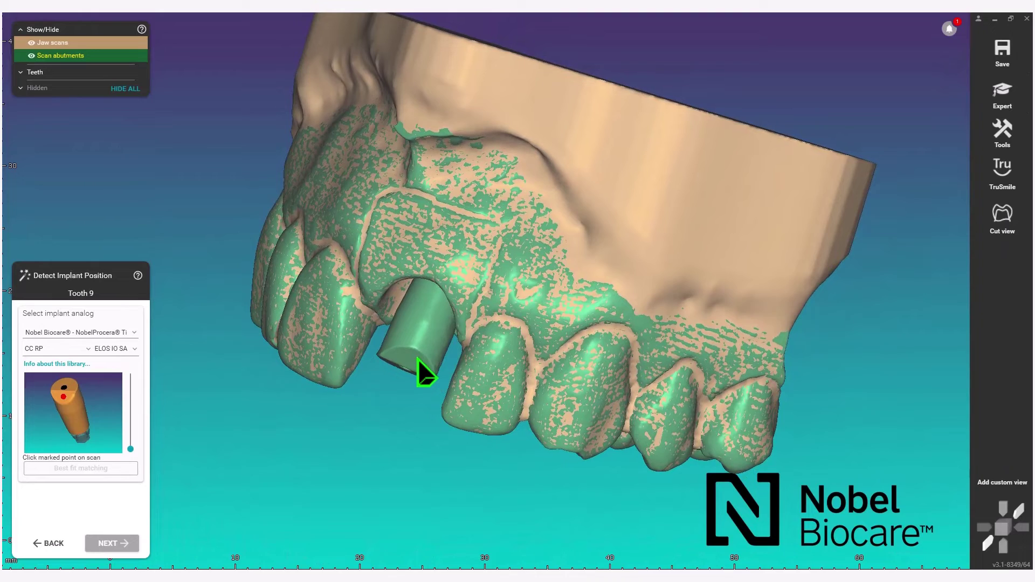
left_click(426, 372)
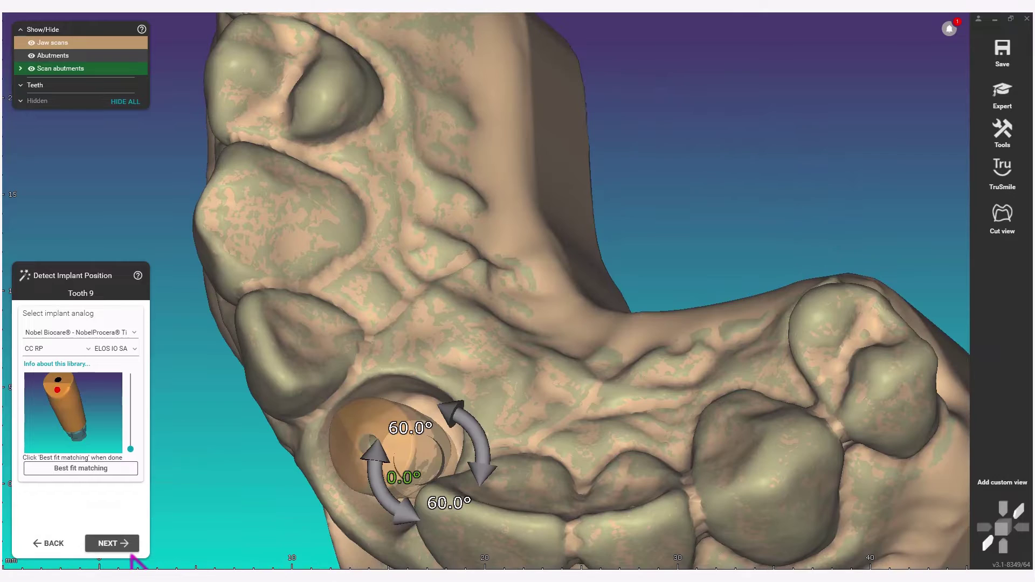
left_click(130, 546)
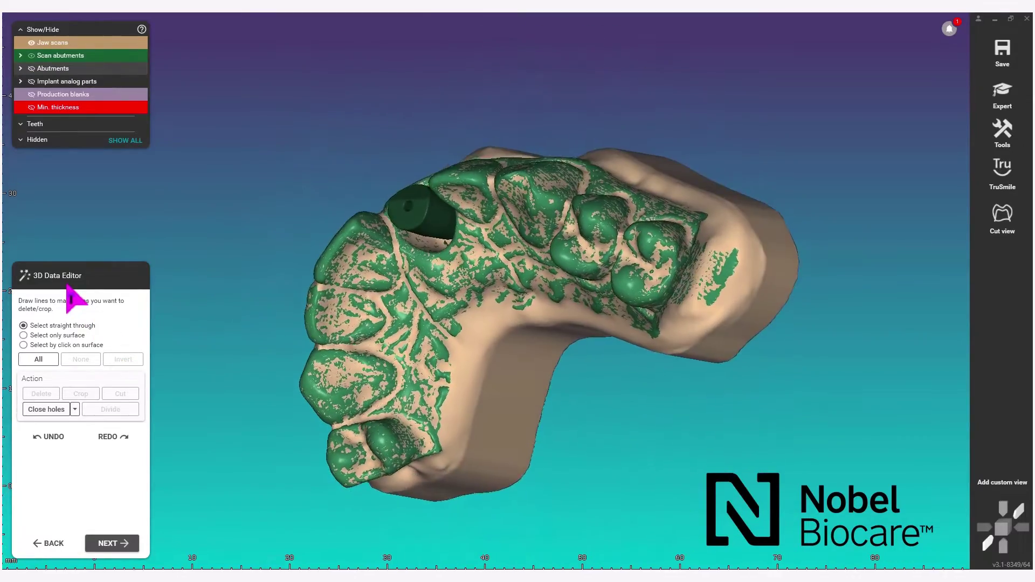
Advance from the 3D Data Editor to tooth 9's Define Emergence Profile step.
left_click(112, 544)
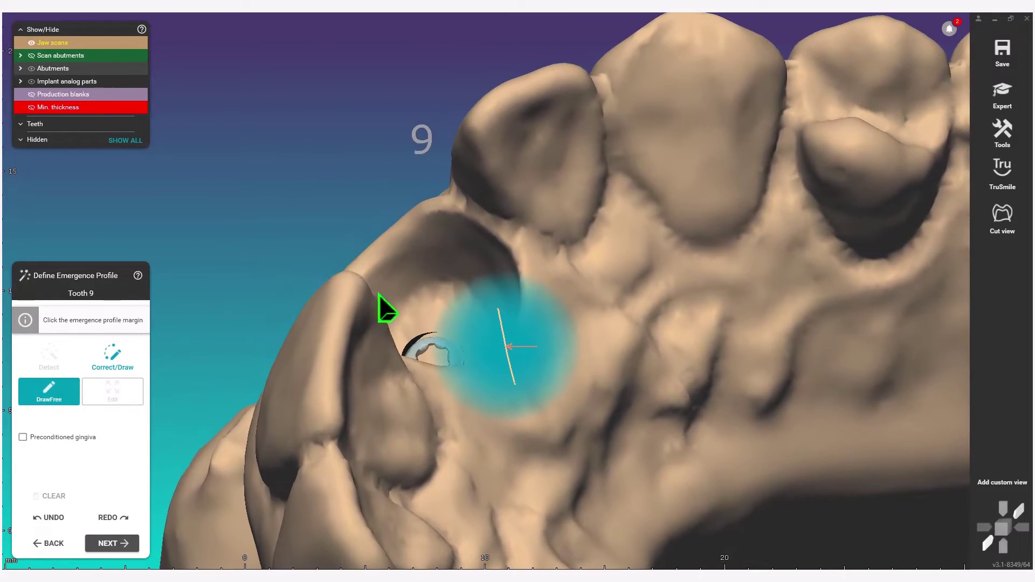
Draw the emergence margin around the tooth 9 socket, adjust it up and down, and accept it.
mouse_move(379, 294)
left_mouse_down()
mouse_move(451, 292)
mouse_move(472, 296)
mouse_move(468, 308)
mouse_move(536, 279)
mouse_move(580, 281)
left_mouse_up()
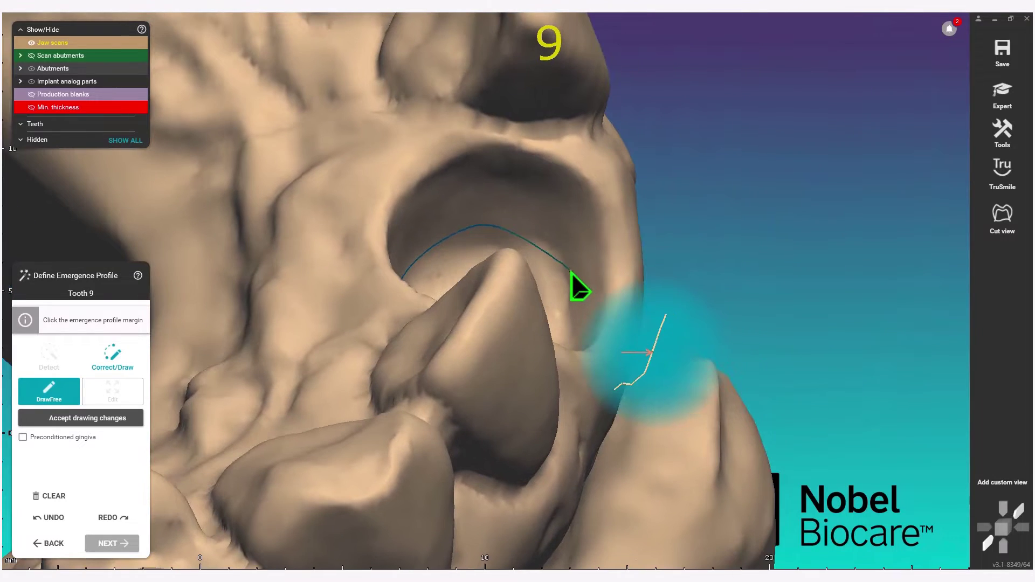
mouse_move(572, 272)
left_mouse_down()
mouse_move(575, 300)
mouse_move(445, 382)
mouse_move(413, 347)
left_mouse_up()
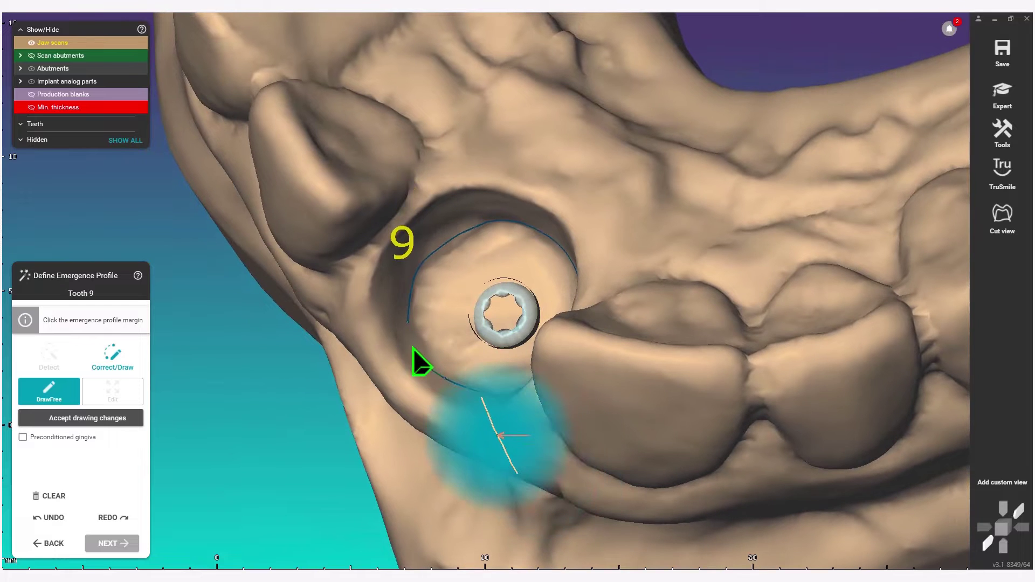
right_click_drag(413, 348, 406, 258)
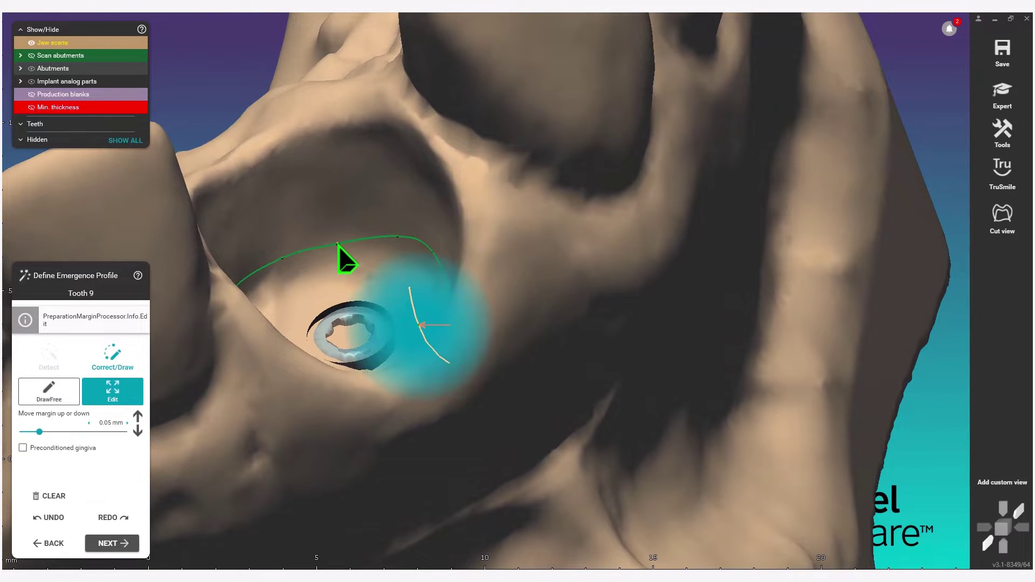
mouse_move(338, 244)
left_mouse_down()
mouse_move(397, 236)
mouse_move(405, 225)
mouse_move(432, 251)
left_mouse_up()
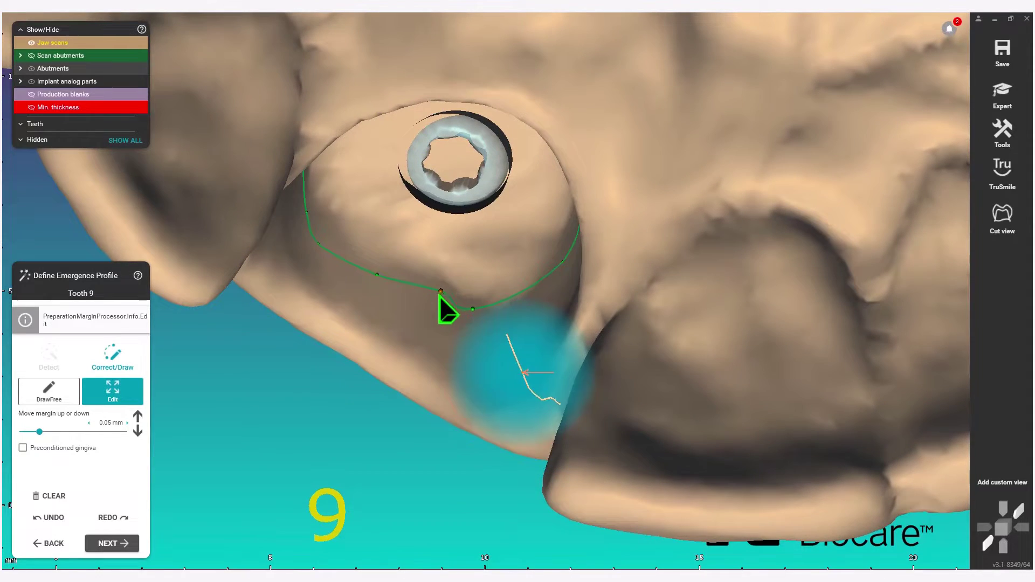
left_click_drag(441, 294, 428, 312)
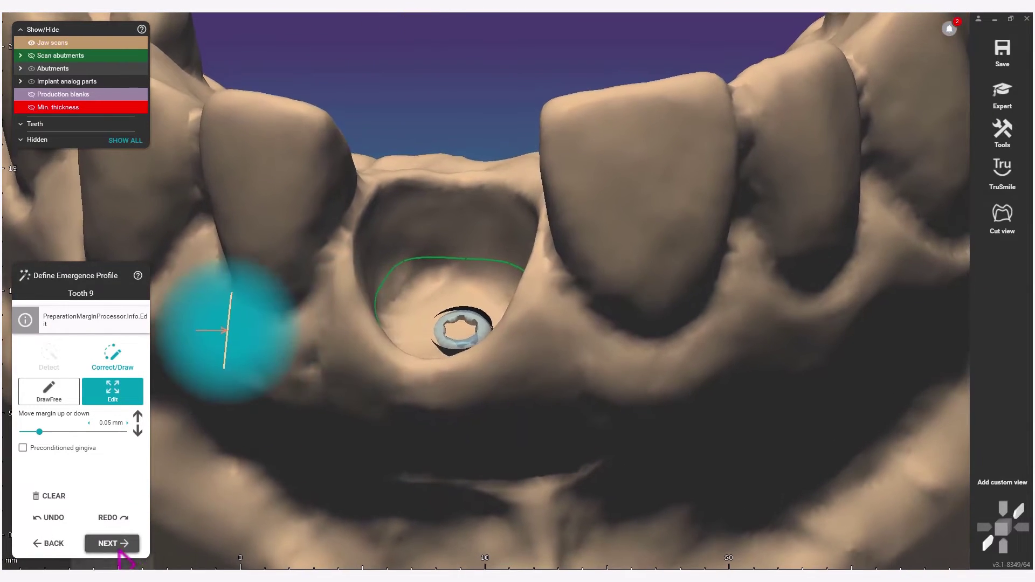
left_click(118, 548)
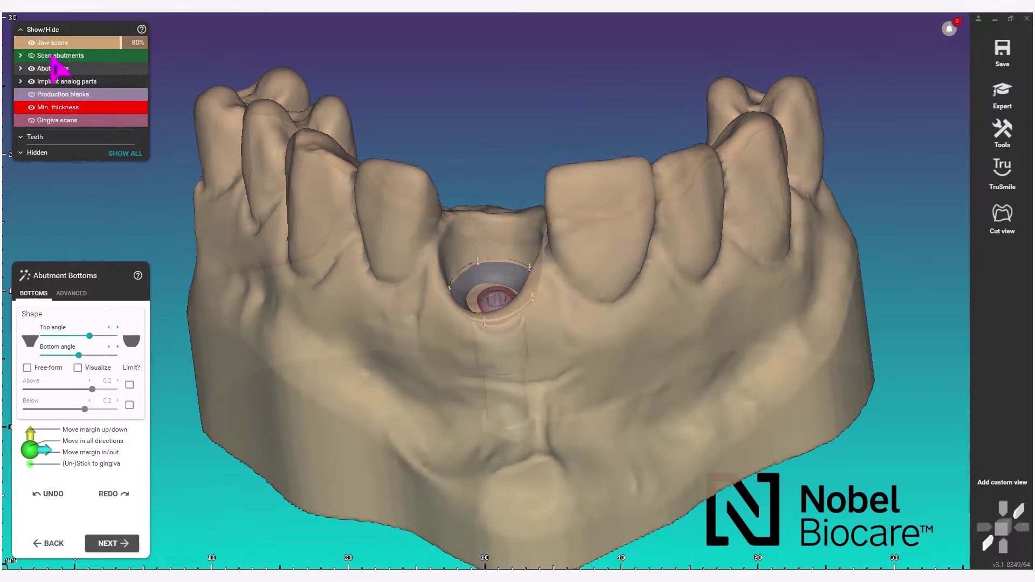
Make the lower jaw scan translucent and raise one margin point on the abutment rim.
left_click(94, 42)
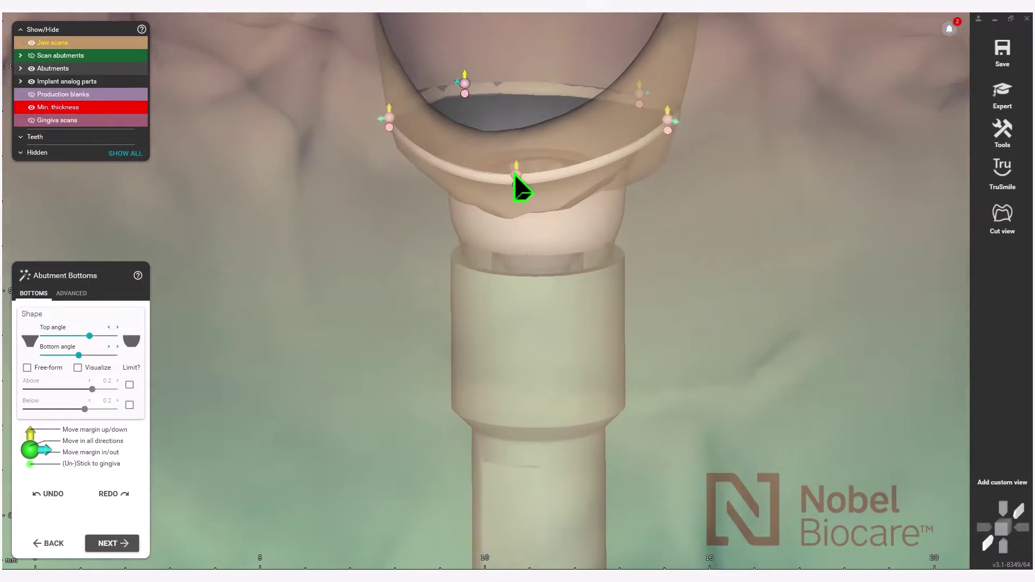
scroll(521, 189, "up", 2)
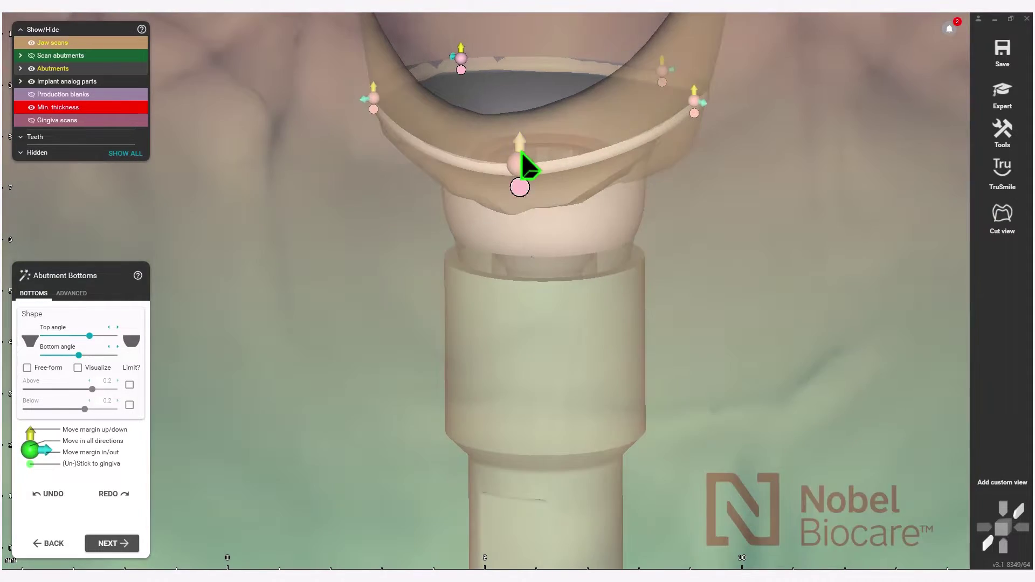
right_click_drag(527, 161, 266, 130)
scroll(527, 166, "up", 3)
left_click(251, 158)
scroll(289, 157, "up", 3)
mouse_move(398, 161)
left_mouse_down()
mouse_move(370, 116)
mouse_move(348, 111)
mouse_move(417, 120)
mouse_move(411, 155)
left_mouse_up()
middle_click_drag(411, 155, 485, 248)
scroll(485, 248, "down", 1)
scroll(494, 261, "down", 5)
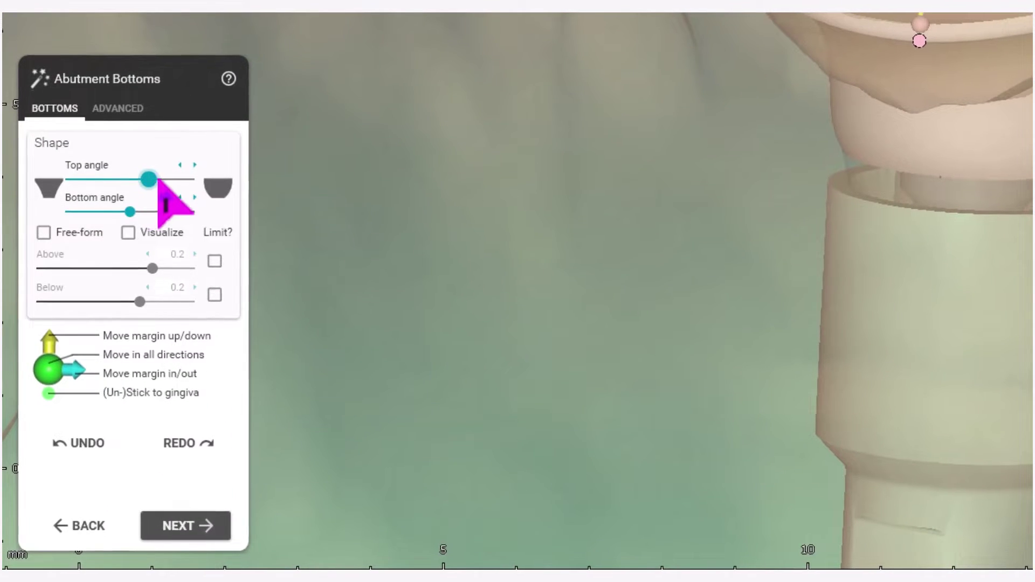
Adjust the abutment's top and bottom angles, enable free-form, and add a margin control point.
left_click(158, 180)
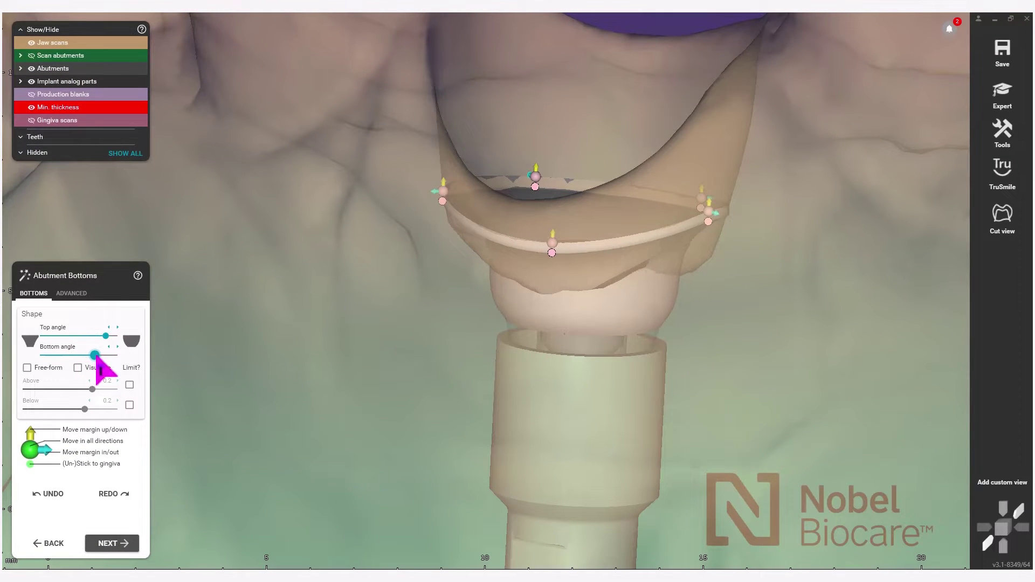
left_click_drag(86, 356, 81, 356)
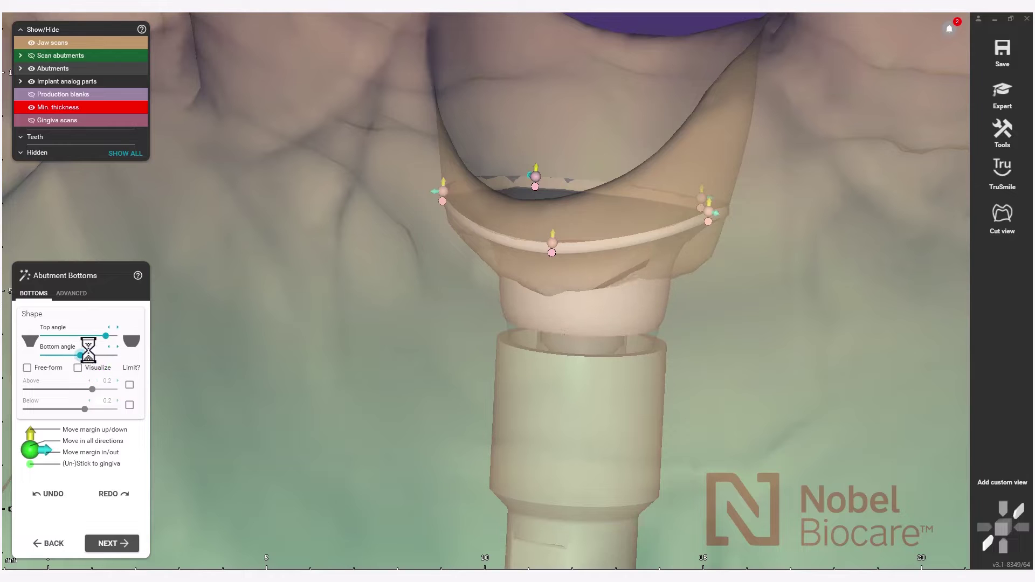
left_click(27, 368)
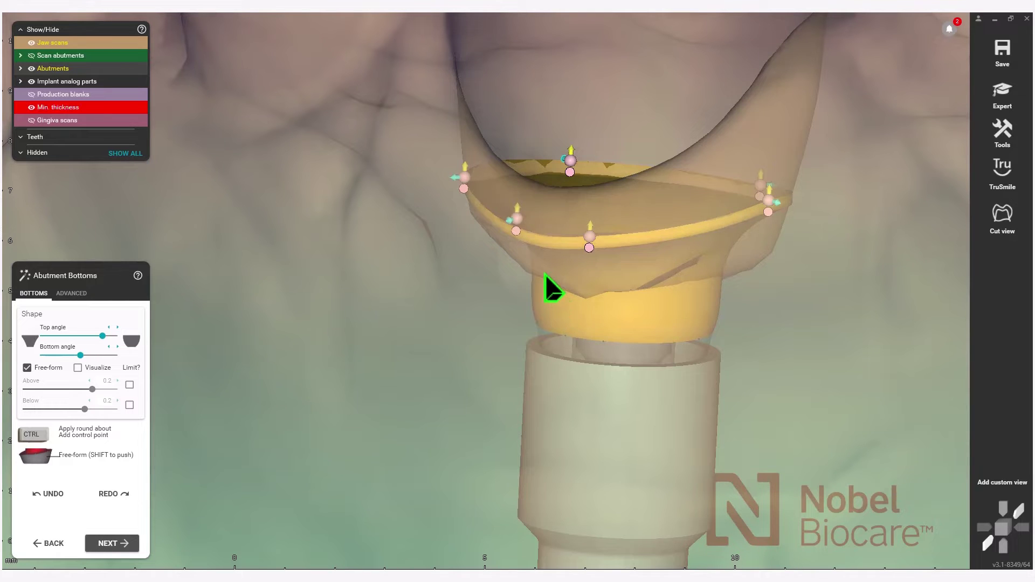
left_click(625, 312, "ctrl")
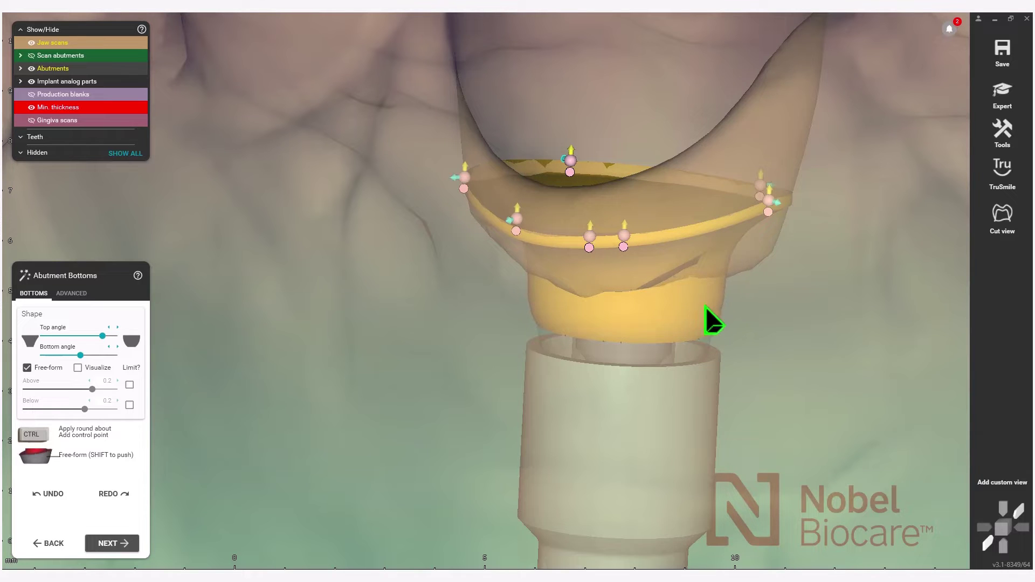
left_click_drag(723, 275, 232, 324)
Move all margins up three steps, down one and inward one, then accept the bottoms.
left_click(80, 294)
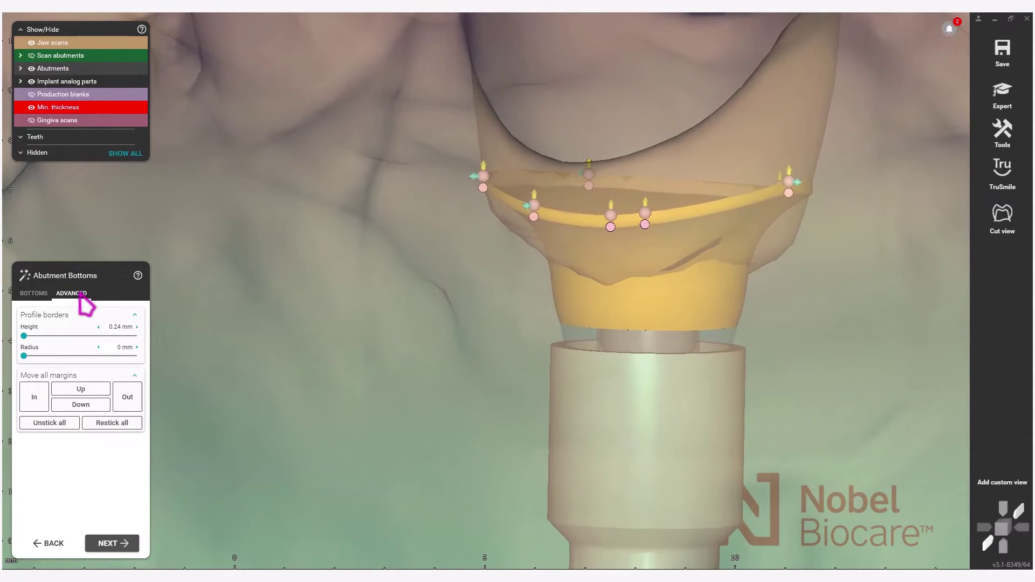
left_click(85, 390)
left_click(85, 390)
left_click(89, 406)
left_click(89, 407)
left_click(38, 408)
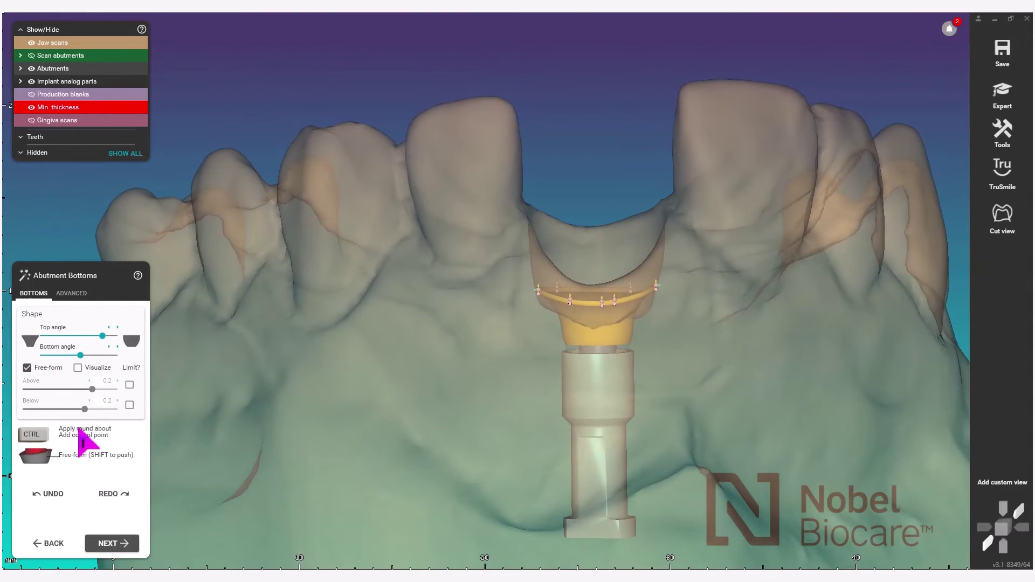
left_click(111, 544)
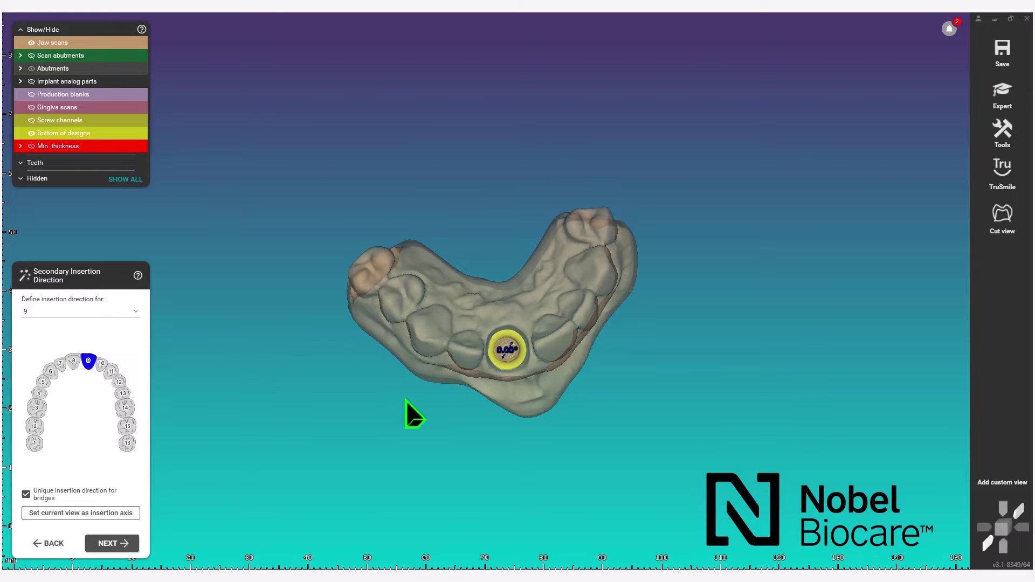
Check tooth 9's 0.00° insertion direction up close and accept it.
scroll(409, 416, "up", 3)
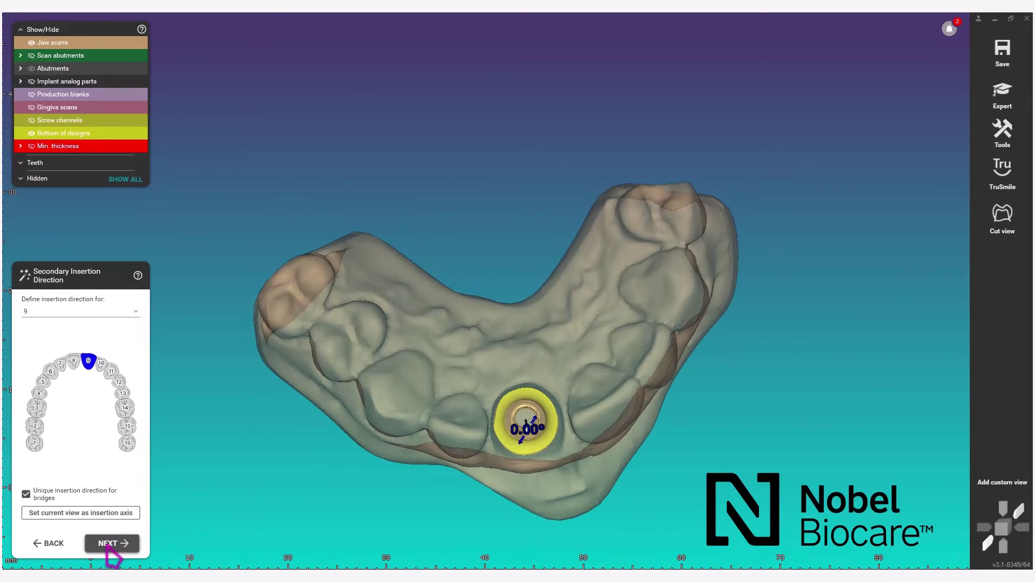
left_click(109, 544)
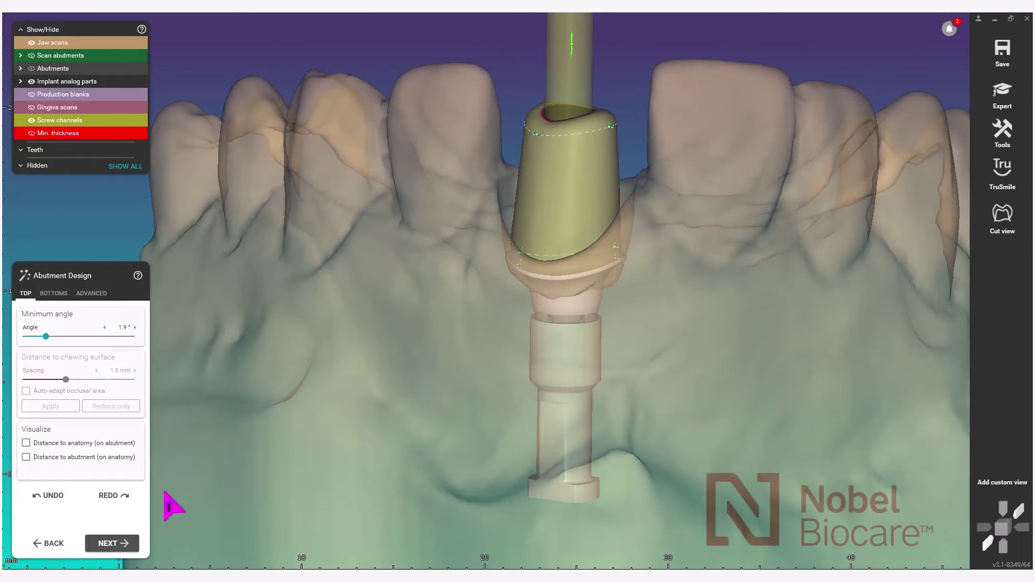
Accept the Abutment Design settings and proceed to Free-Forming.
left_click(115, 543)
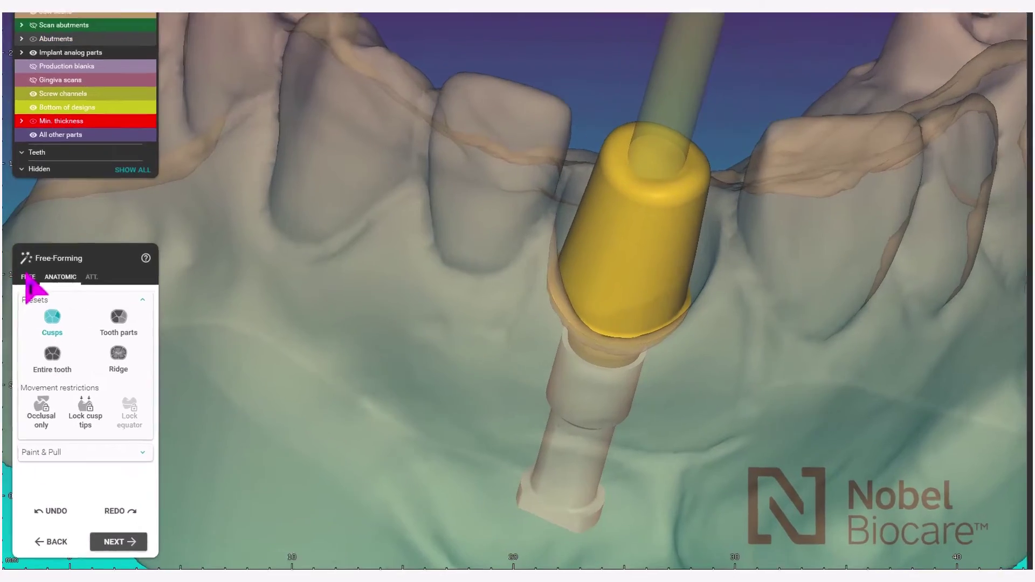
Build up material across the abutment top with Add/Remove, then switch to Smooth/Flatten.
left_click(26, 293)
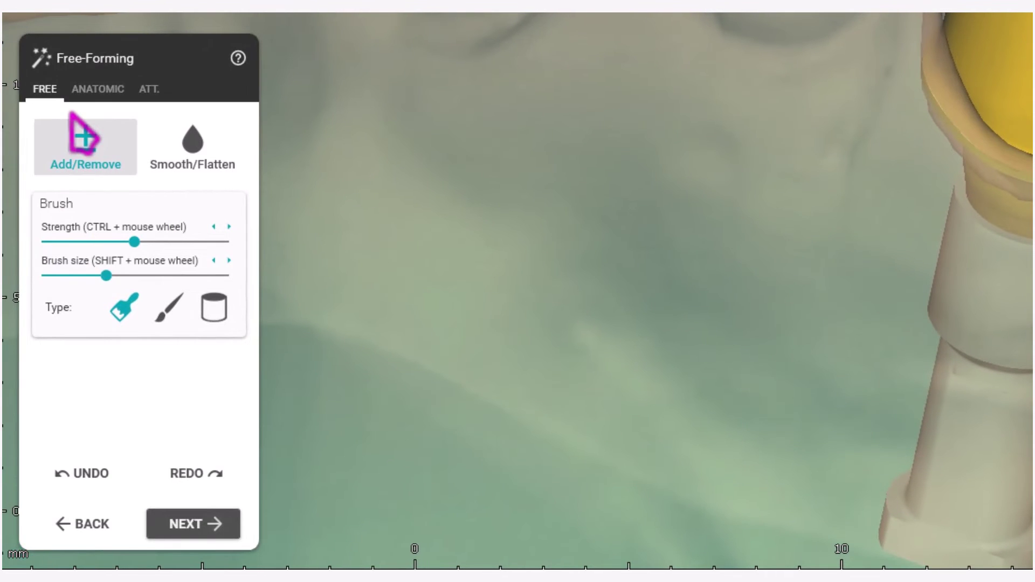
key("2")
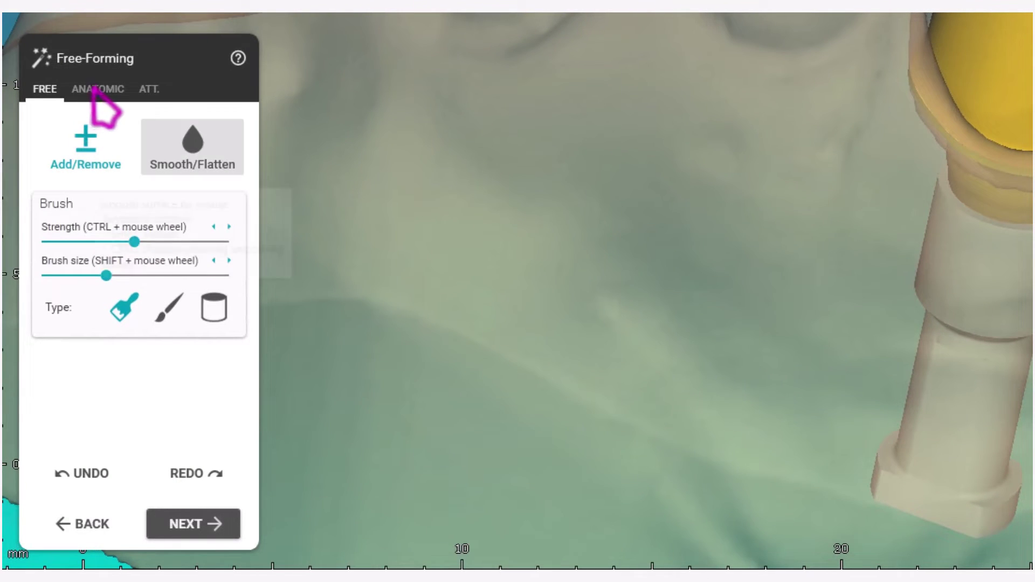
left_click(94, 87)
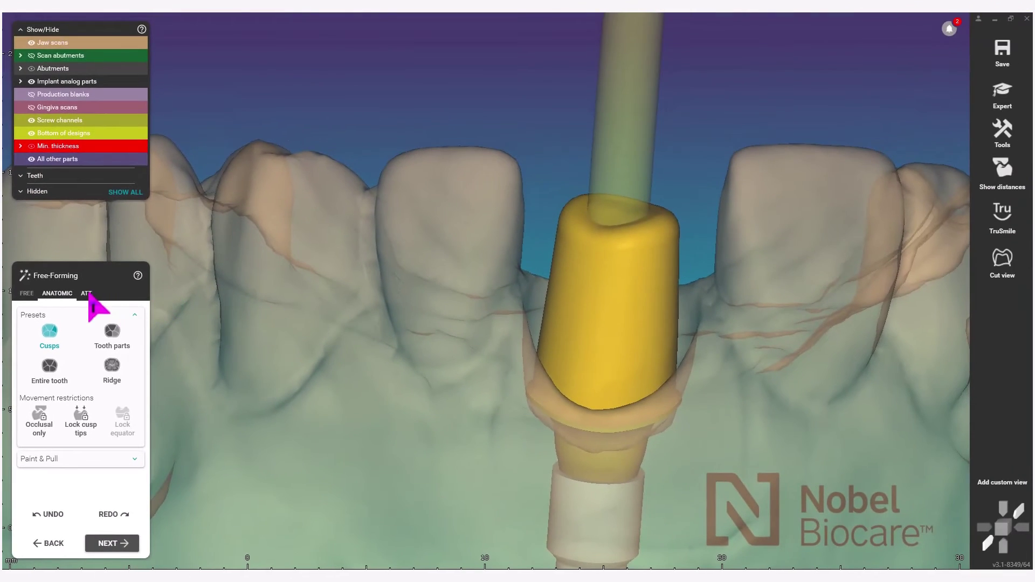
left_click(86, 293)
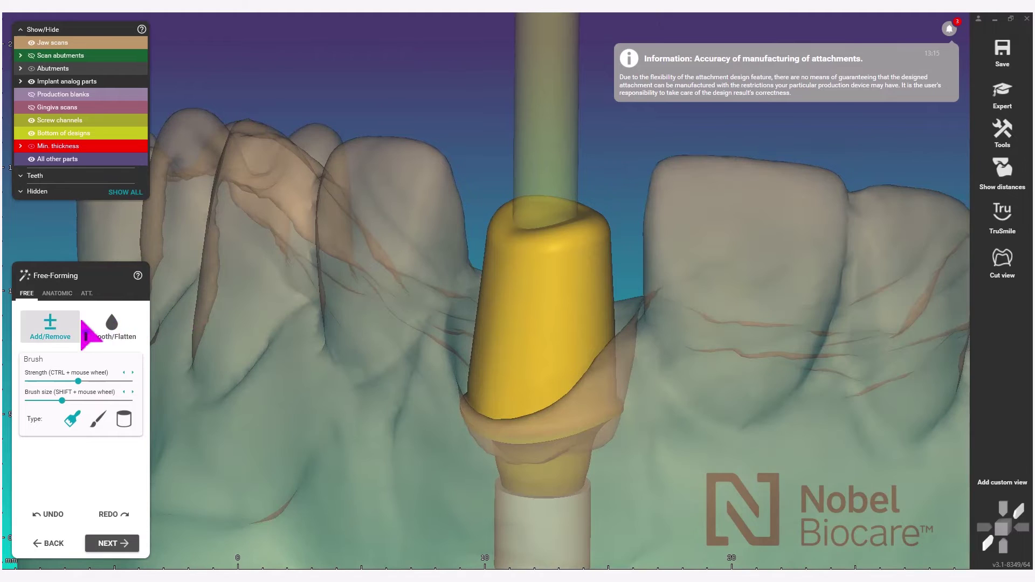
left_click(50, 324)
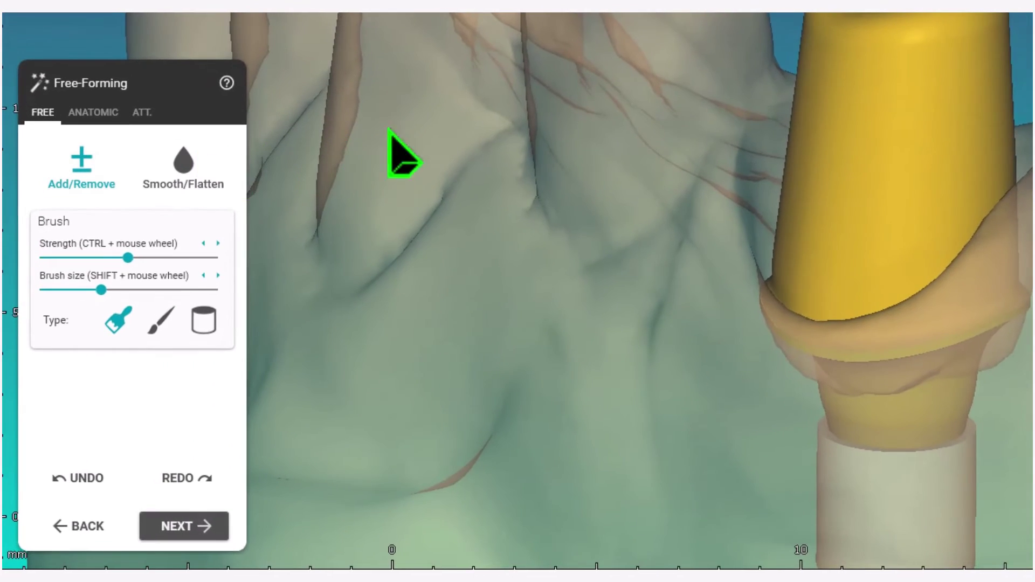
mouse_move(845, 76)
left_mouse_down()
mouse_move(853, 70)
mouse_move(824, 78)
mouse_move(832, 65)
left_mouse_up()
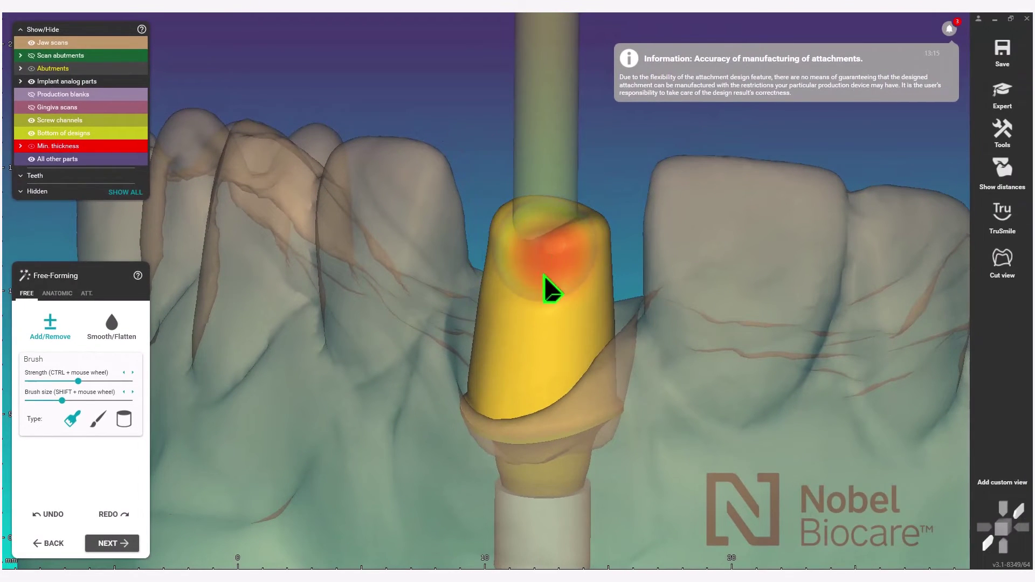
mouse_move(556, 245)
left_mouse_down()
mouse_move(549, 306)
mouse_move(502, 248)
mouse_move(489, 299)
mouse_move(513, 326)
mouse_move(567, 255)
mouse_move(482, 235)
mouse_move(553, 345)
mouse_move(505, 316)
mouse_move(514, 337)
left_mouse_up()
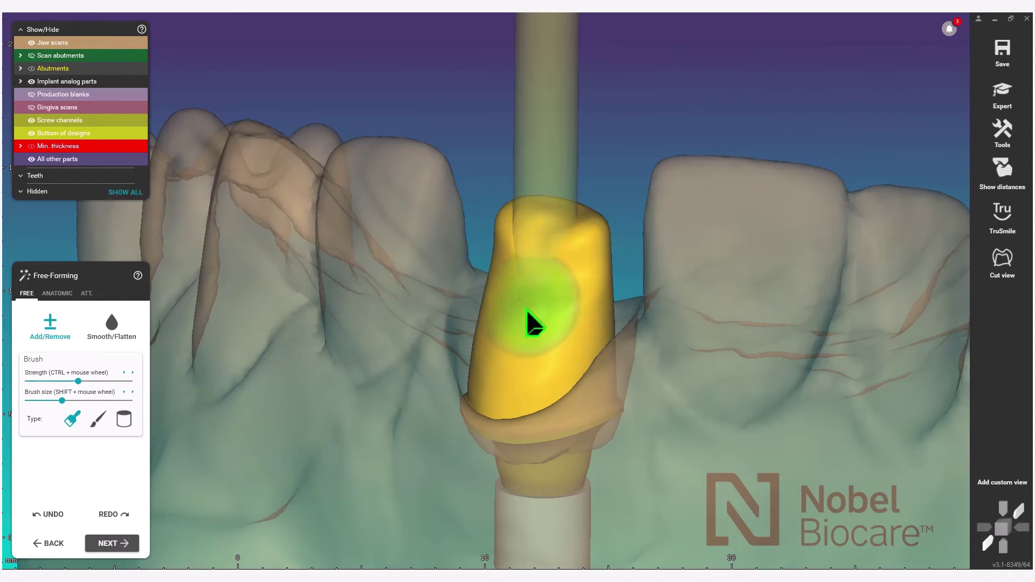
left_click(111, 324)
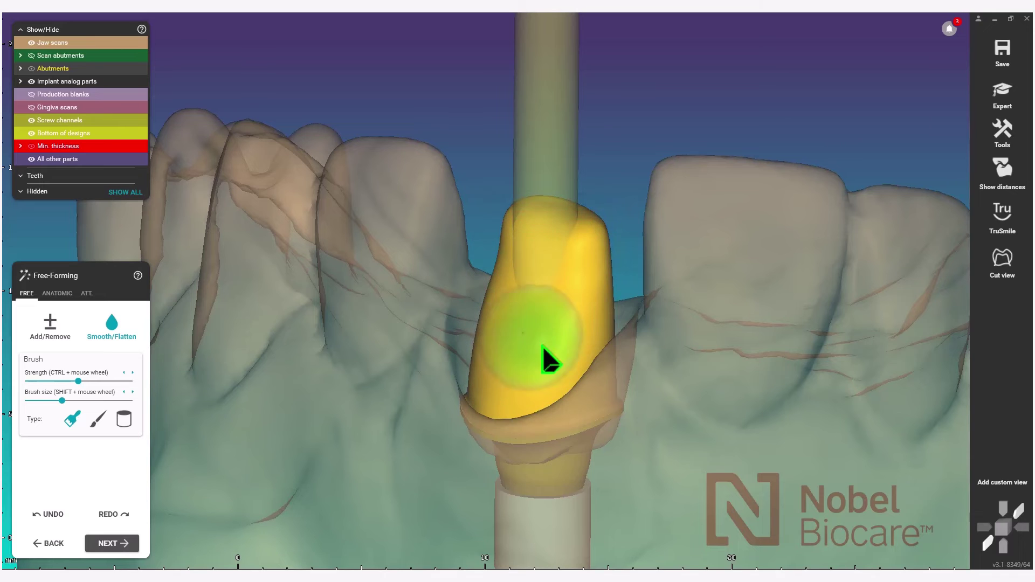
right_click_drag(481, 312, 412, 318)
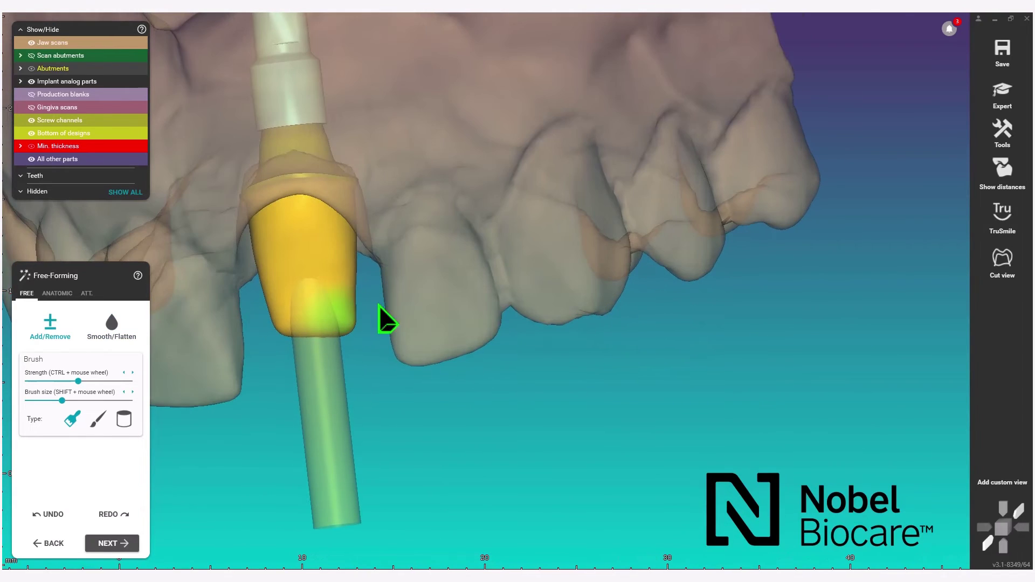
Reshape the abutment's lower edge with Anatomic presets for entire tooth, tooth parts, cusps and ridge.
left_click(54, 318)
left_click(58, 296)
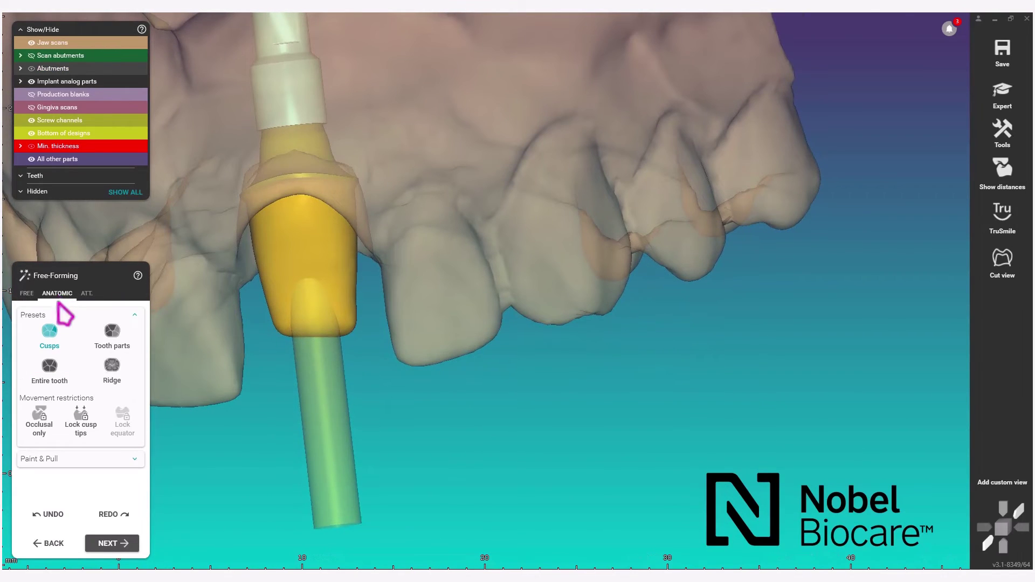
left_click(50, 369)
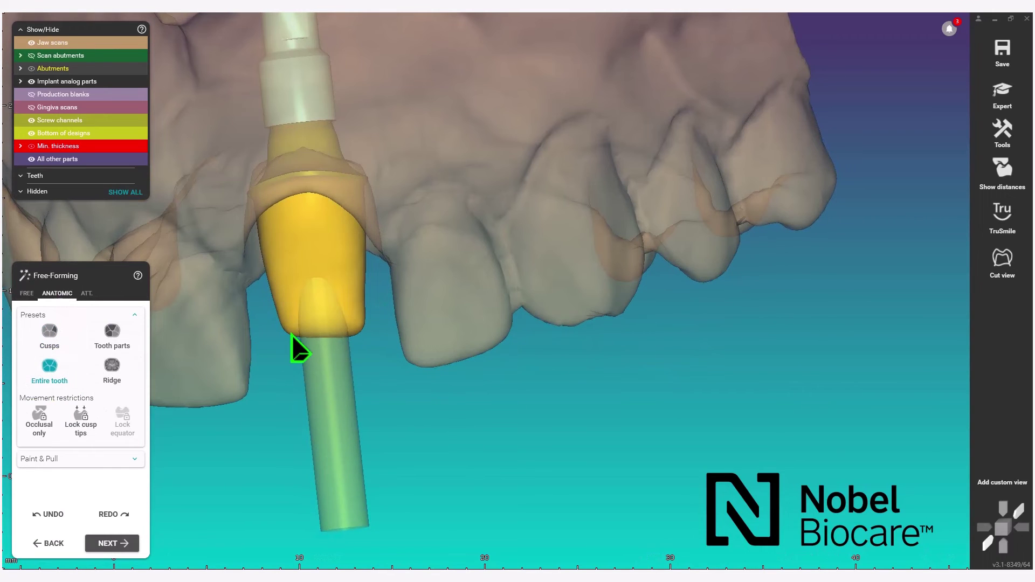
left_click(115, 339)
left_click_drag(291, 351, 286, 353)
left_click(49, 331)
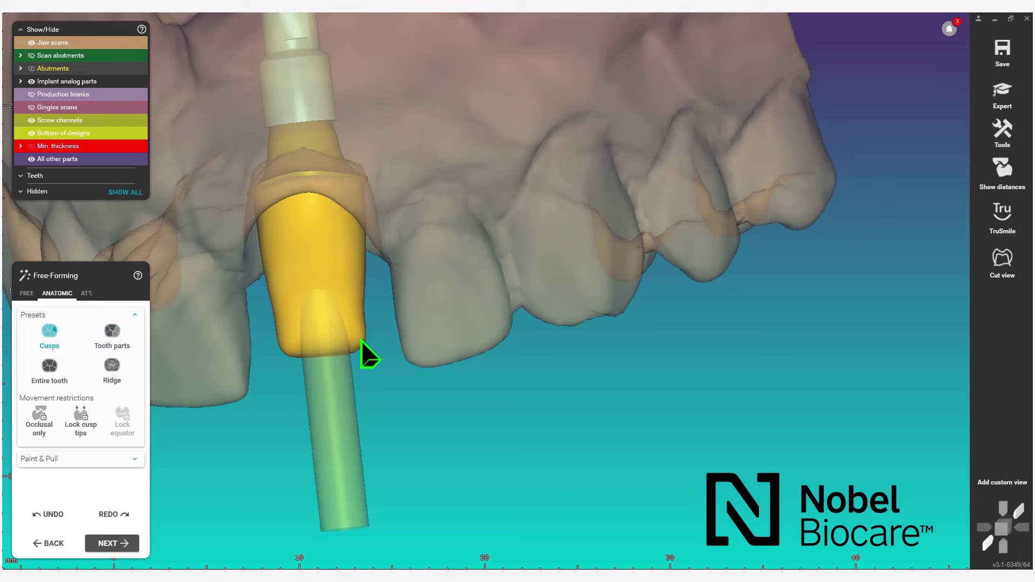
right_click_drag(361, 307, 356, 275)
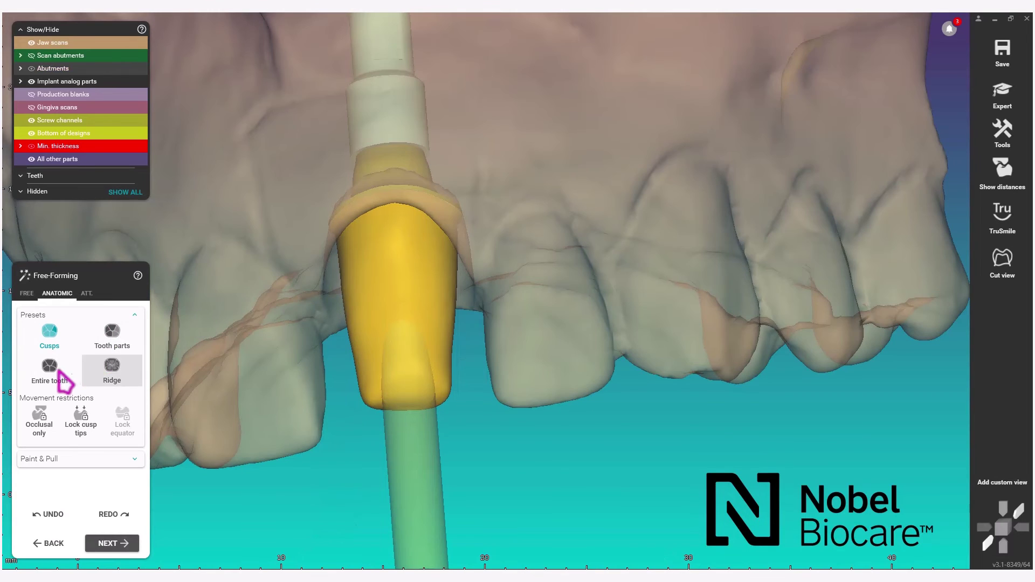
left_click(49, 366)
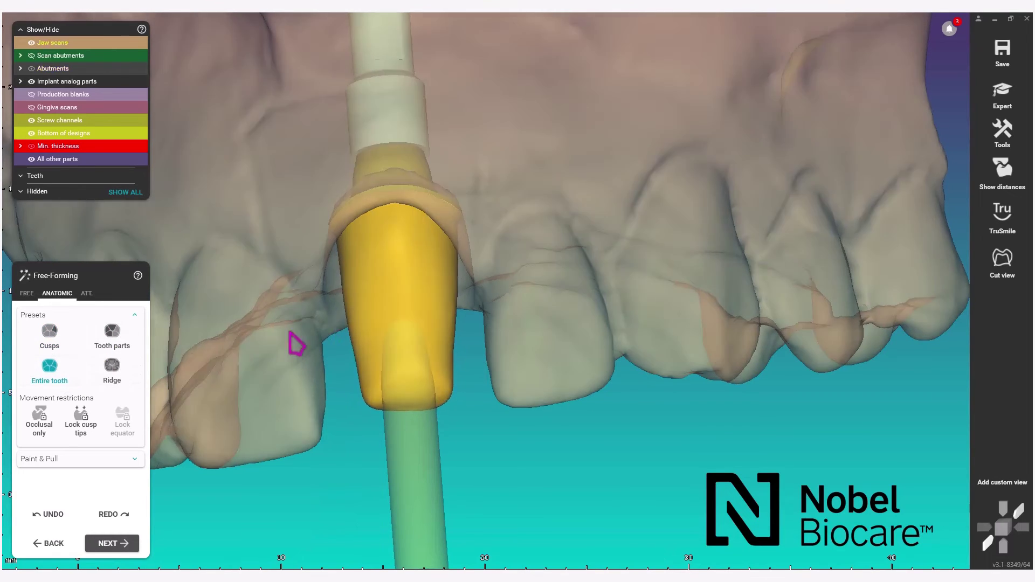
left_click(112, 365)
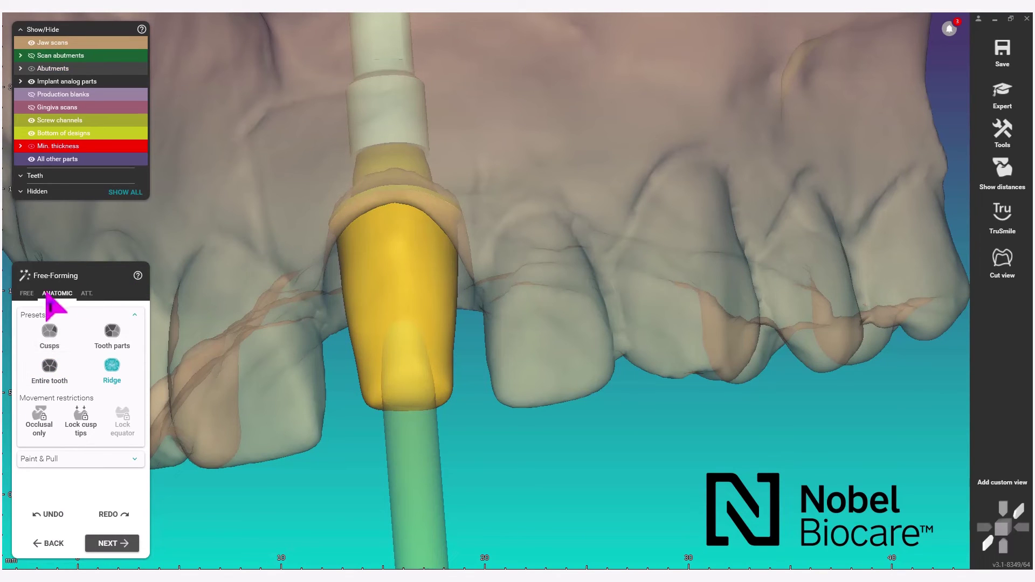
Smooth the side of the abutment with the free sculpting brush.
left_click(34, 300)
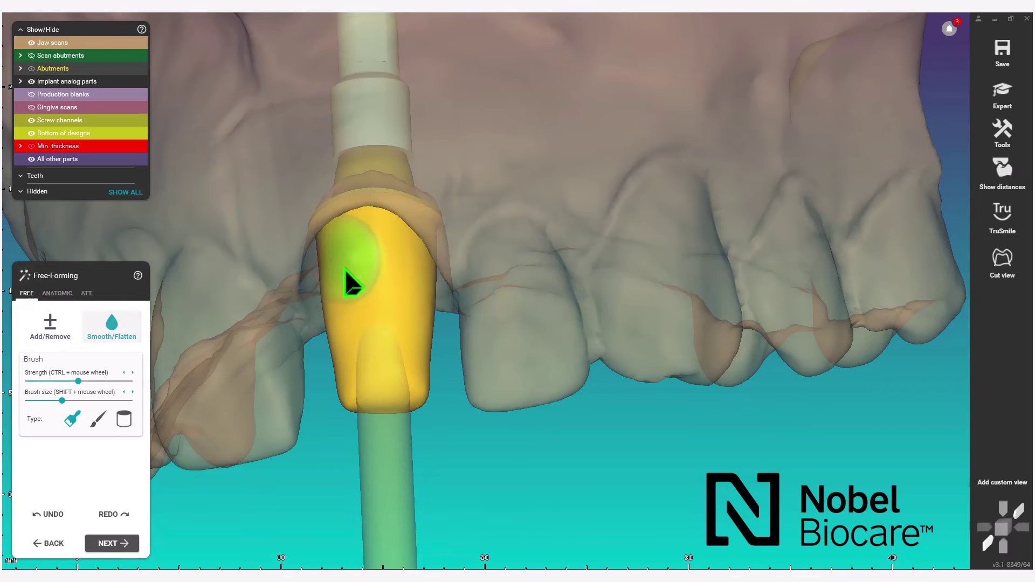
mouse_move(342, 263)
left_mouse_down()
mouse_move(379, 324)
mouse_move(396, 275)
mouse_move(406, 315)
mouse_move(419, 321)
mouse_move(363, 349)
mouse_move(351, 386)
left_mouse_up()
mouse_move(355, 391)
right_mouse_down()
mouse_move(466, 385)
mouse_move(472, 207)
right_mouse_up()
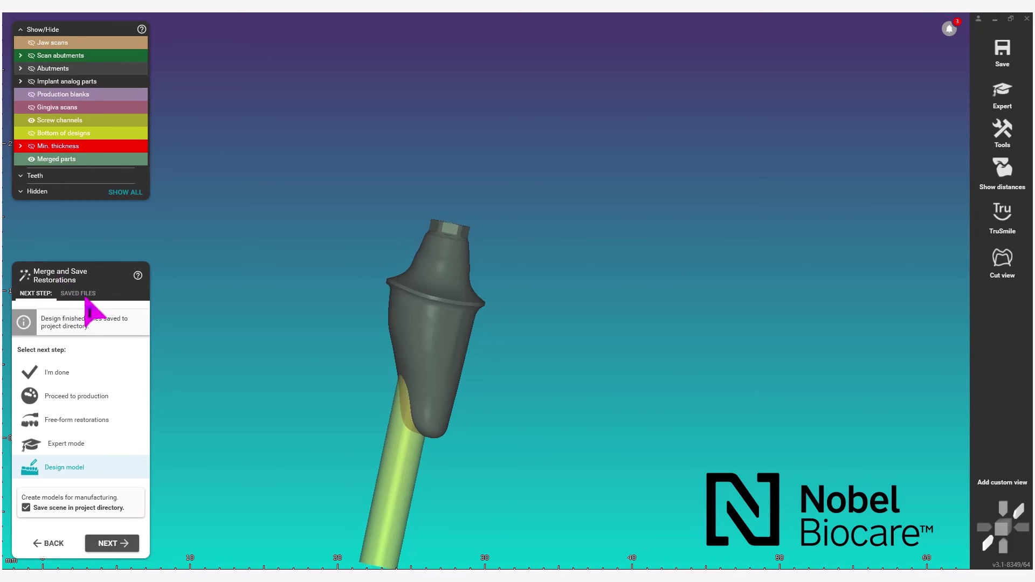
Choose "I'm done" as the next step so the scene is saved and DentalCAD closes.
left_click(58, 376)
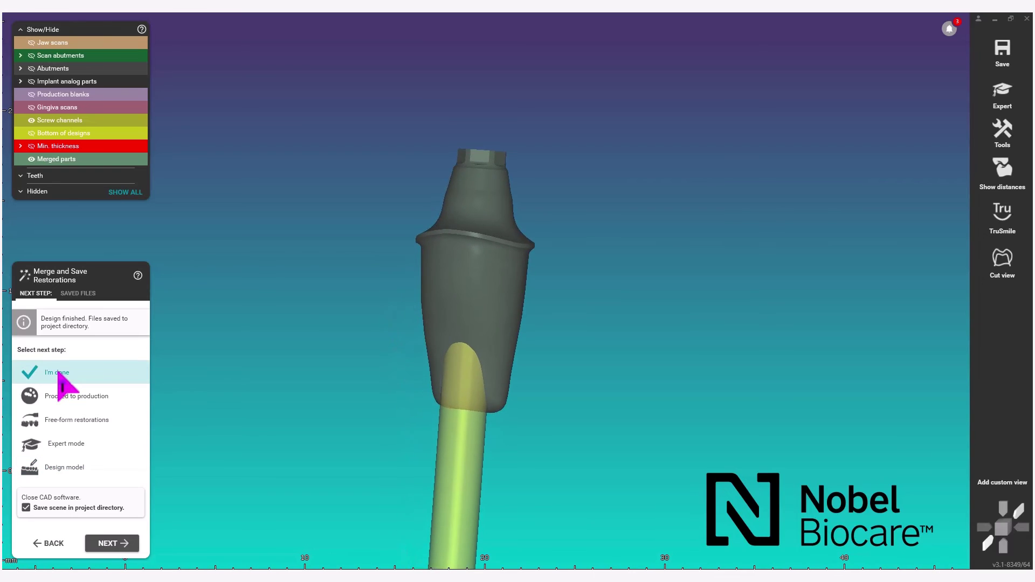
left_click(130, 545)
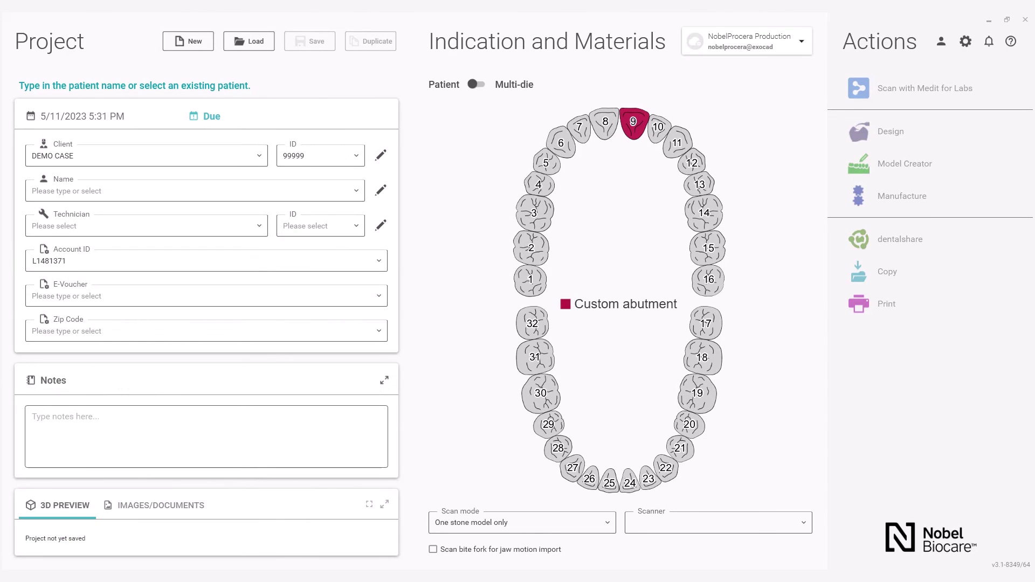
Begin a note in the Notes box of the DentalDB project for the tooth 9 abutment.
left_click(31, 440)
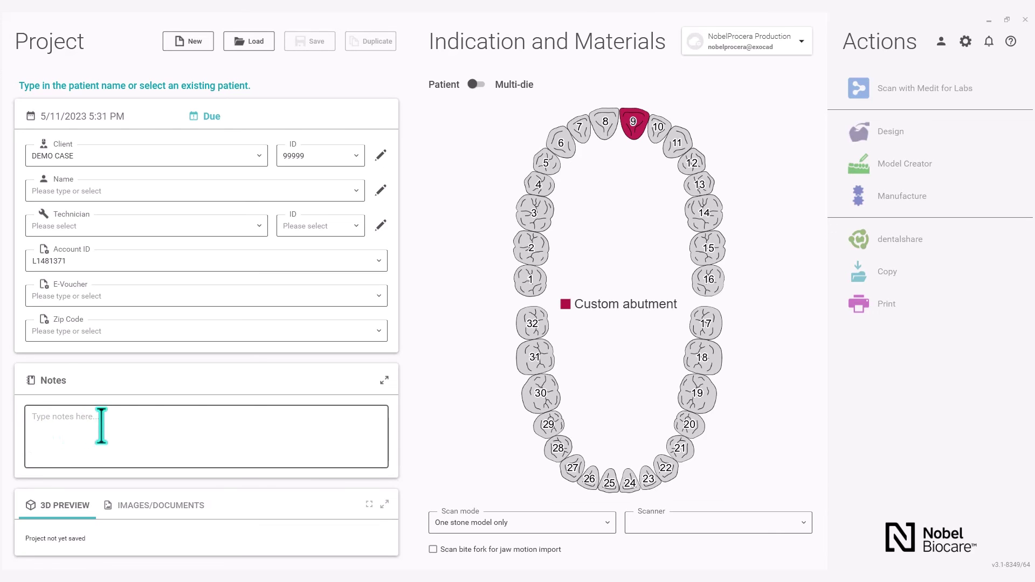